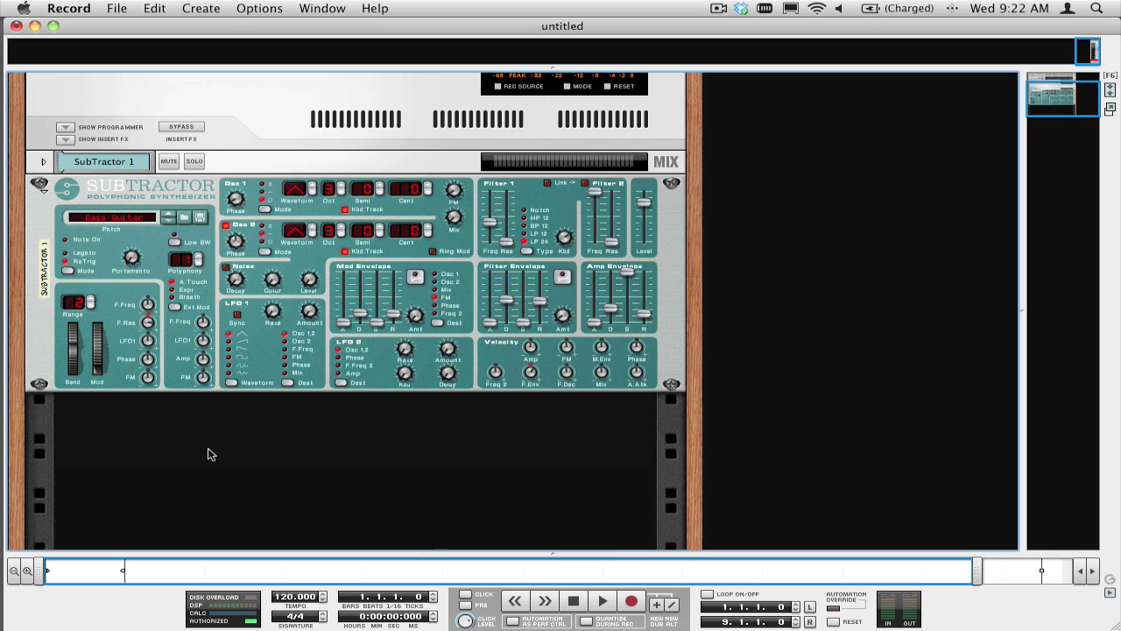
# Step: Add a Matrix Pattern Sequencer to the rack below the SubTractor
pyautogui.click(193, 7)
pyautogui.scroll(-2, 223, 593)
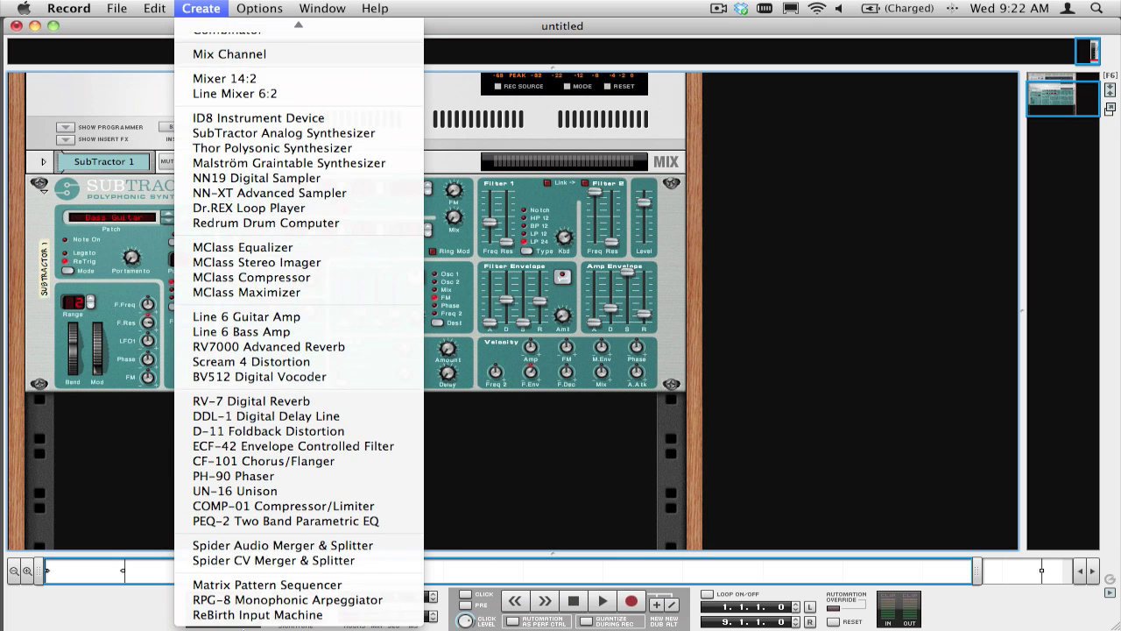
pyautogui.click(254, 584)
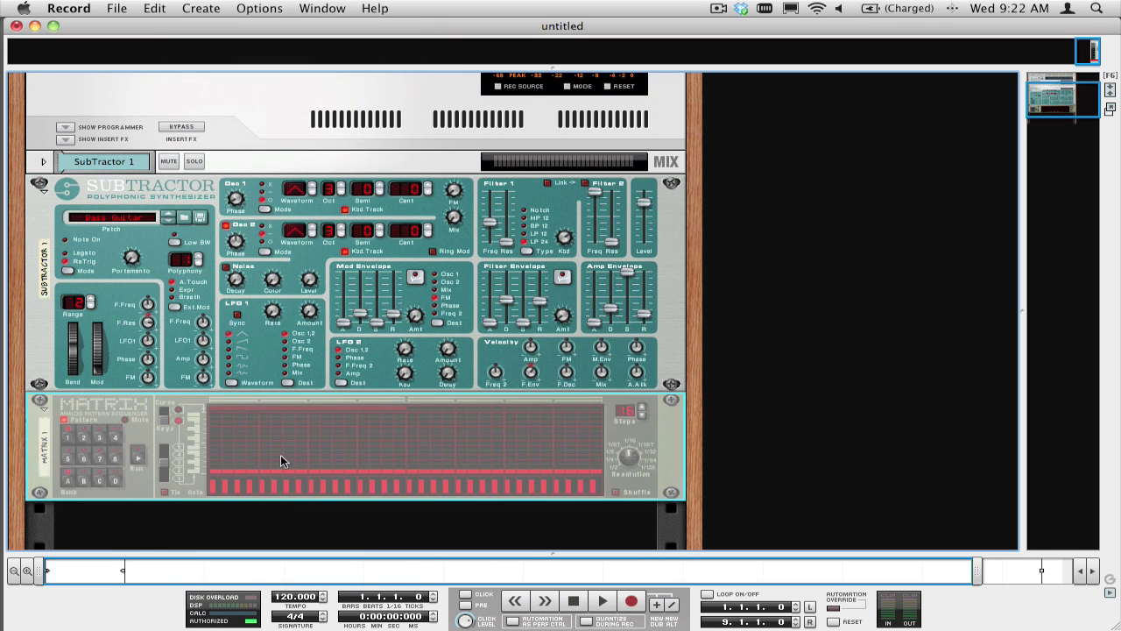
# Step: On the rear of the rack, cable the Matrix's Gate CV output to the SubTractor's Sequencer Control Gate input
pyautogui.press('Tab')
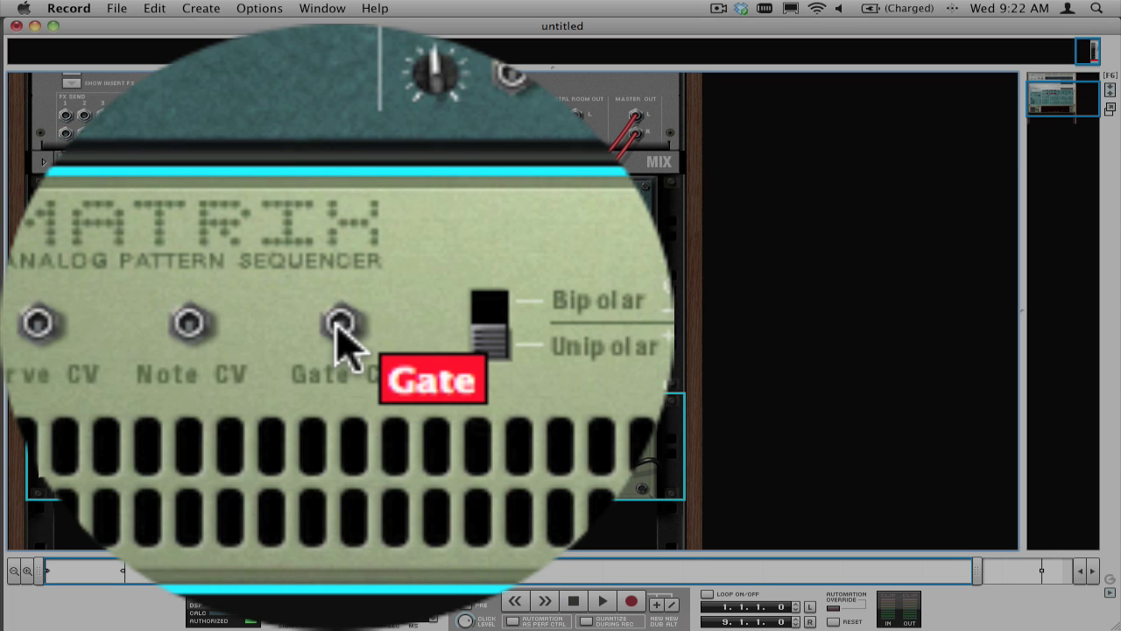
pyautogui.click(165, 436)
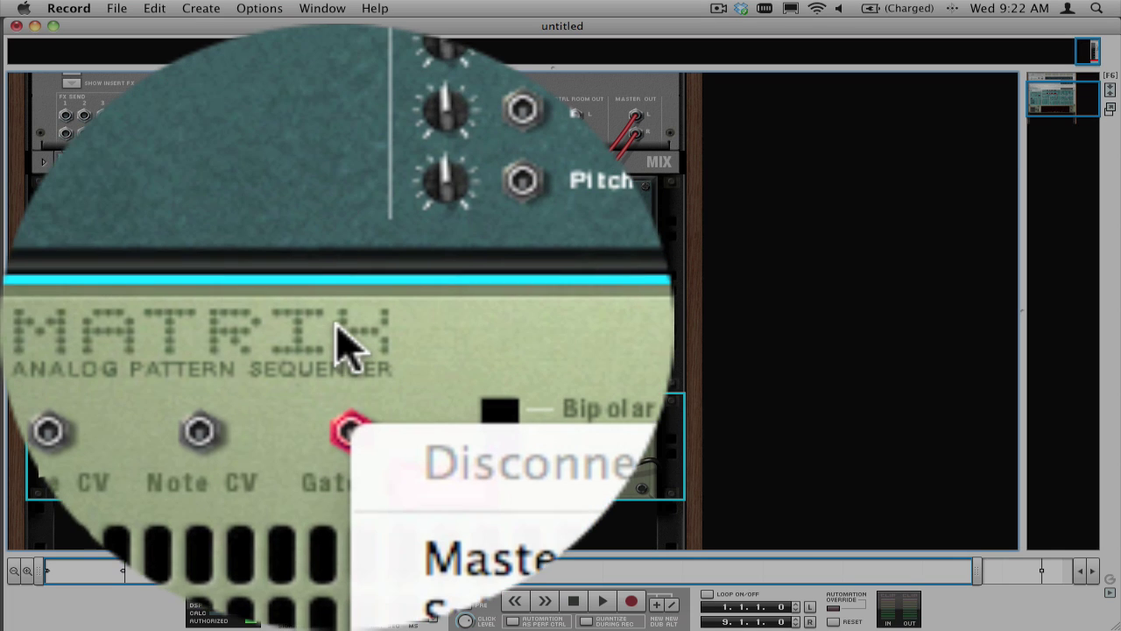
pyautogui.click(340, 325)
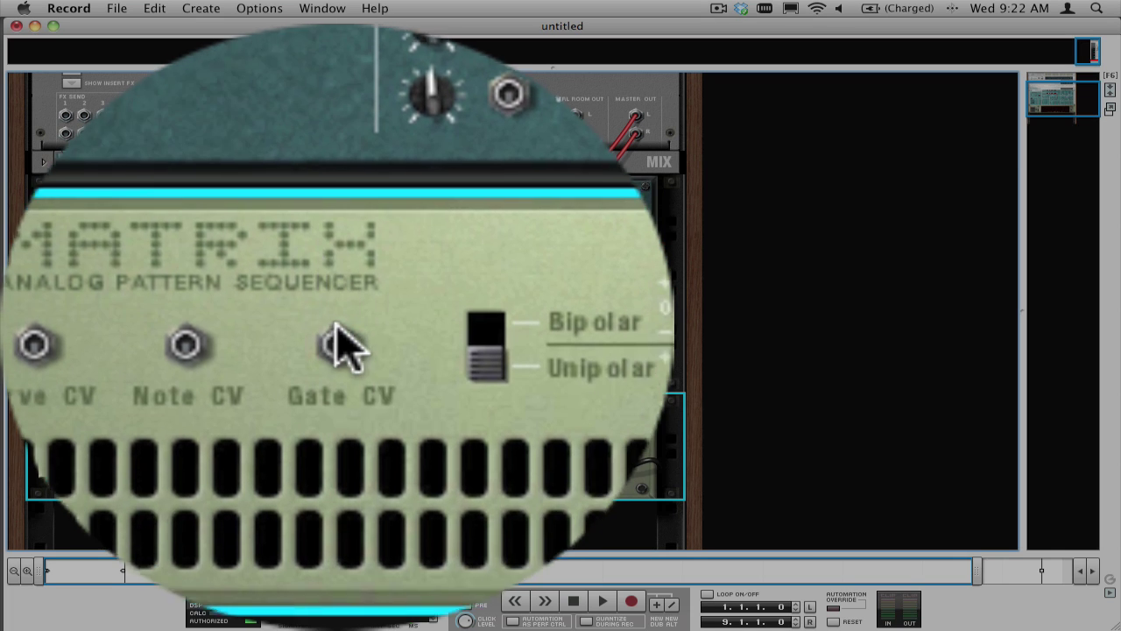
pyautogui.moveTo(340, 326)
pyautogui.mouseDown()
pyautogui.moveTo(342, 350)
pyautogui.moveTo(341, 310)
pyautogui.mouseUp()
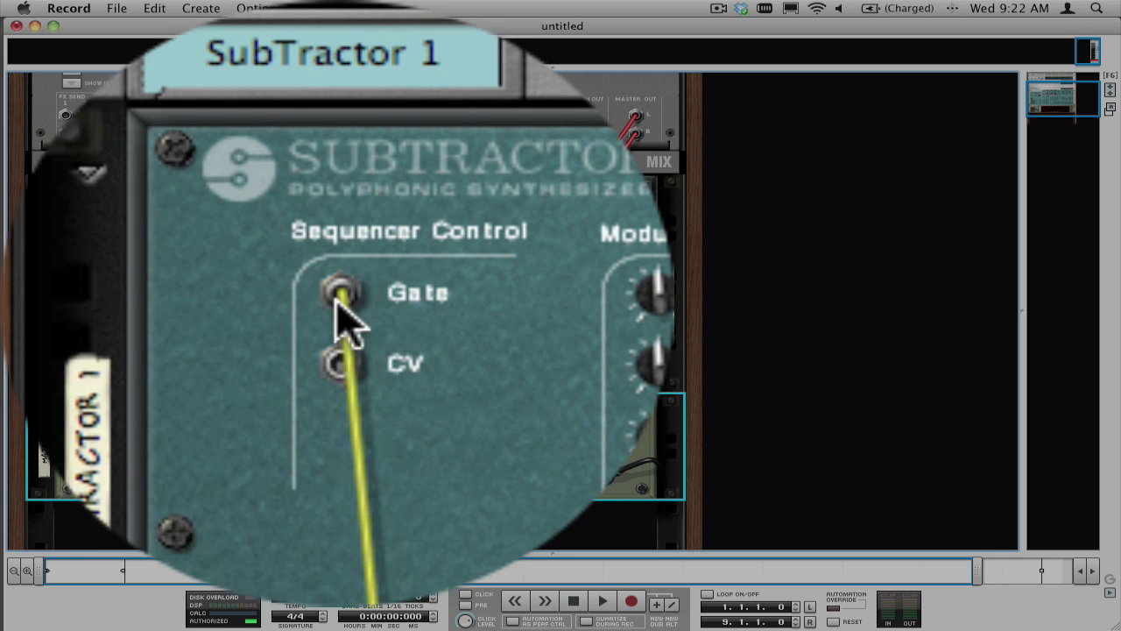
# Step: Lower some gate velocities and clear others across the first 16 steps of the Matrix pattern to form a rhythm
pyautogui.press('Tab')
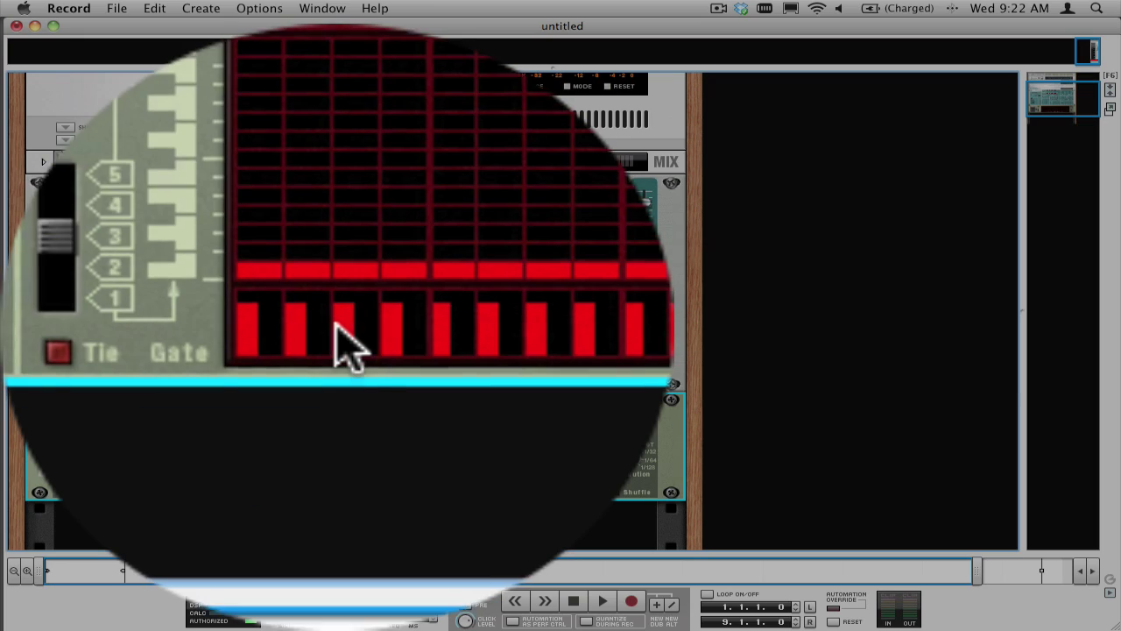
pyautogui.click(237, 487)
pyautogui.moveTo(251, 486); pyautogui.dragTo(255, 495)
pyautogui.click(335, 322)
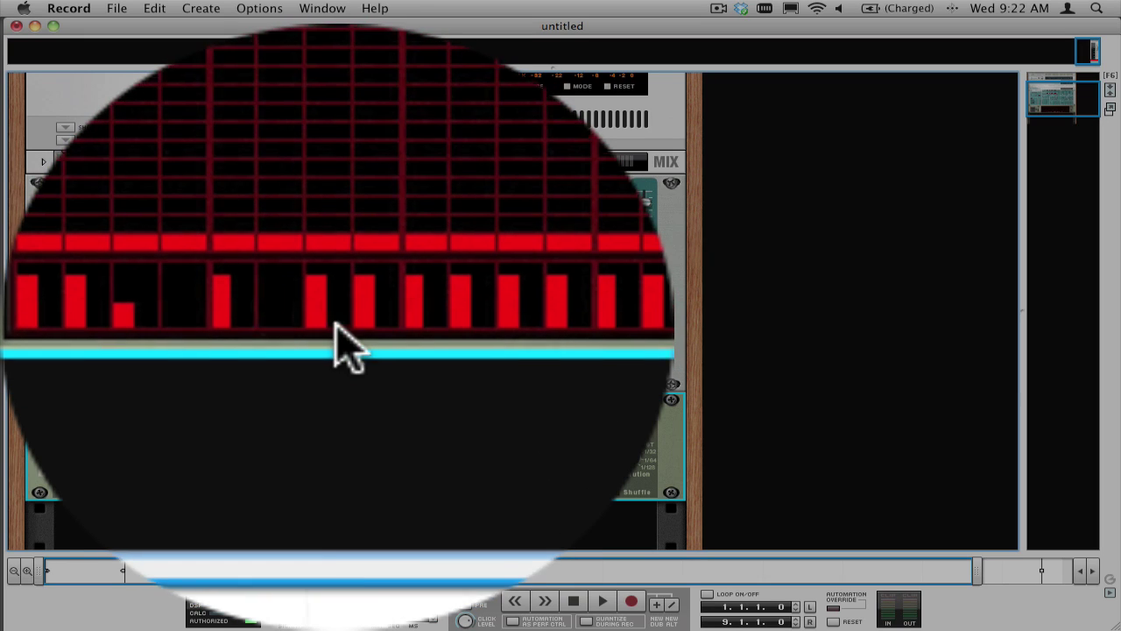
pyautogui.moveTo(335, 324); pyautogui.dragTo(335, 323)
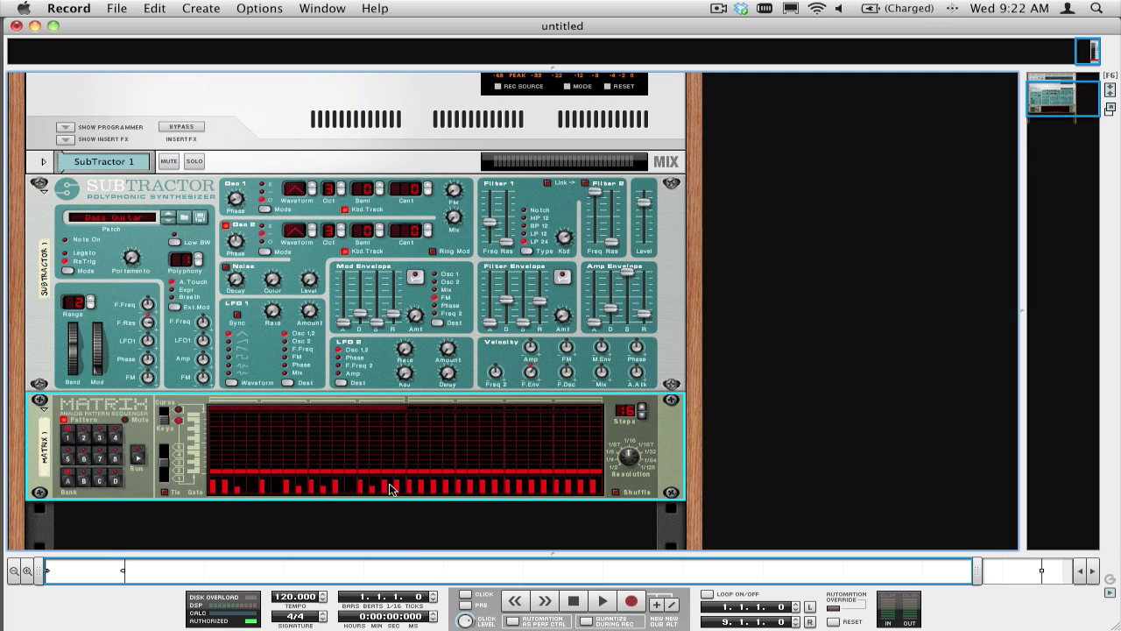
pyautogui.click(211, 488)
# Step: Run the Matrix pattern and set the SubTractor's Filter 1 frequency to 20 with a higher resonance
pyautogui.click(135, 462)
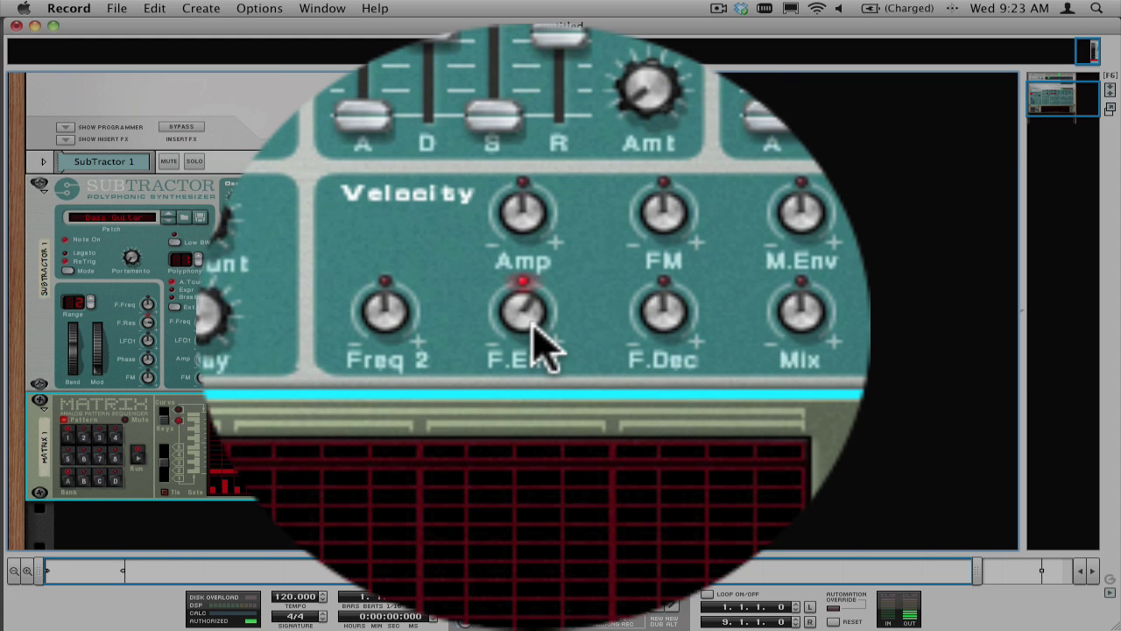
pyautogui.moveTo(533, 324); pyautogui.dragTo(489, 233)
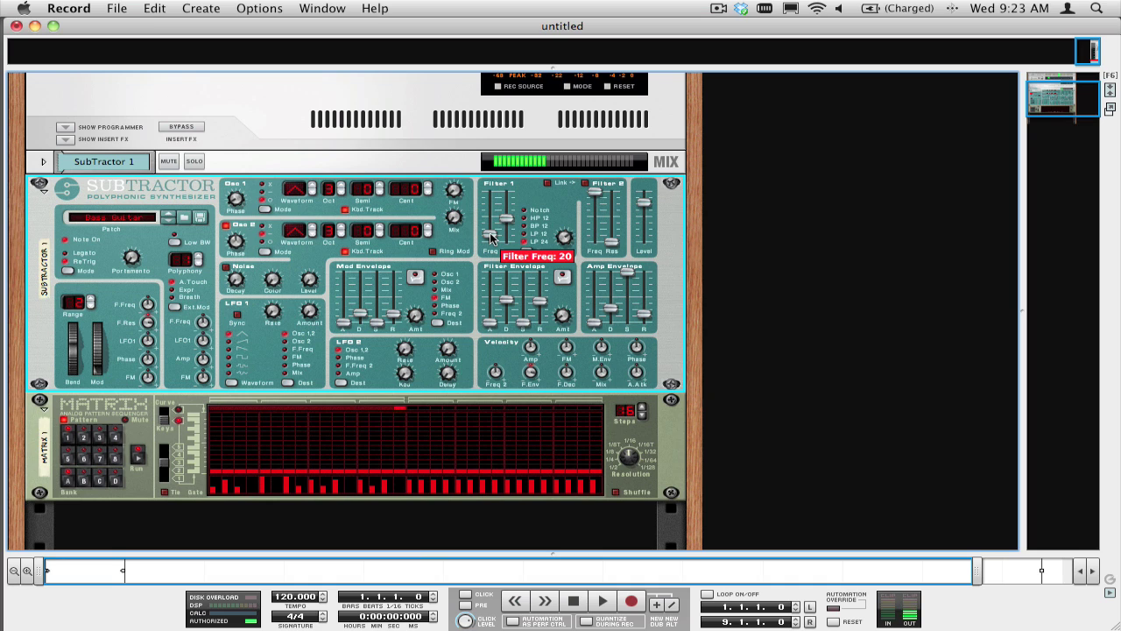
pyautogui.click(235, 490)
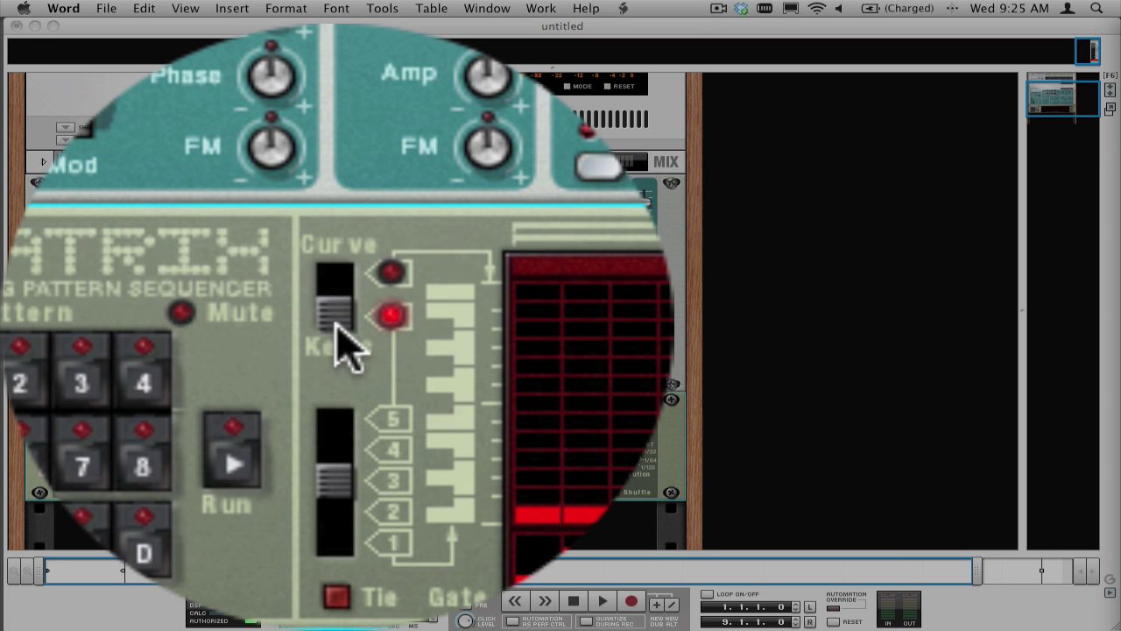
# Step: Switch the Matrix to Curve mode and draw curve bars of varied height across the first 16 steps
pyautogui.click(338, 326)
pyautogui.click(338, 326)
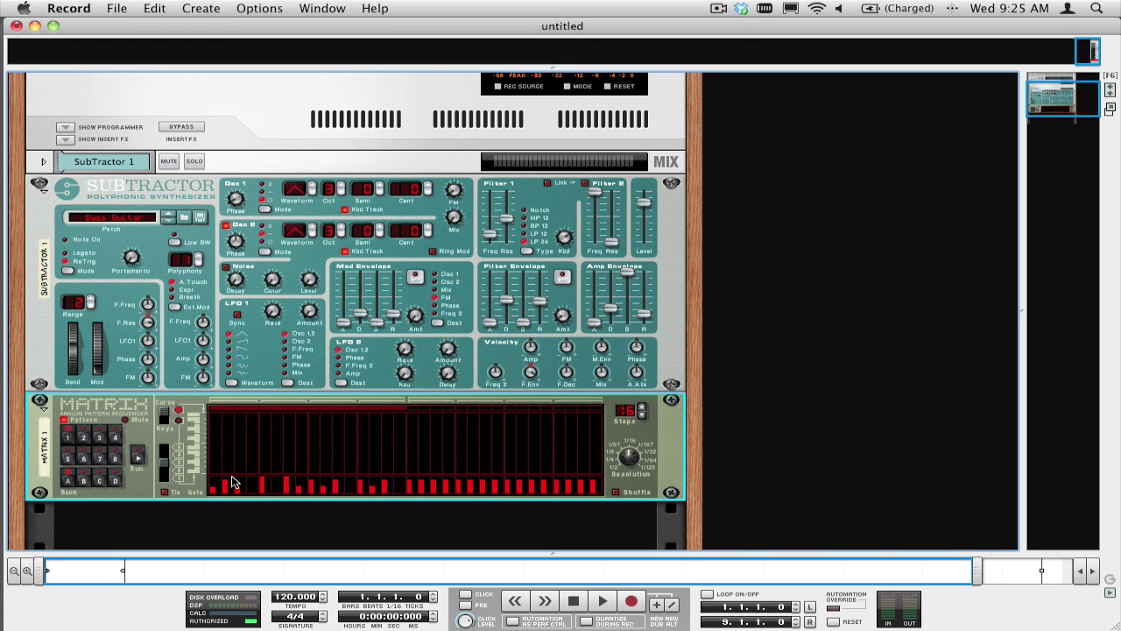
pyautogui.moveTo(219, 470); pyautogui.dragTo(223, 435)
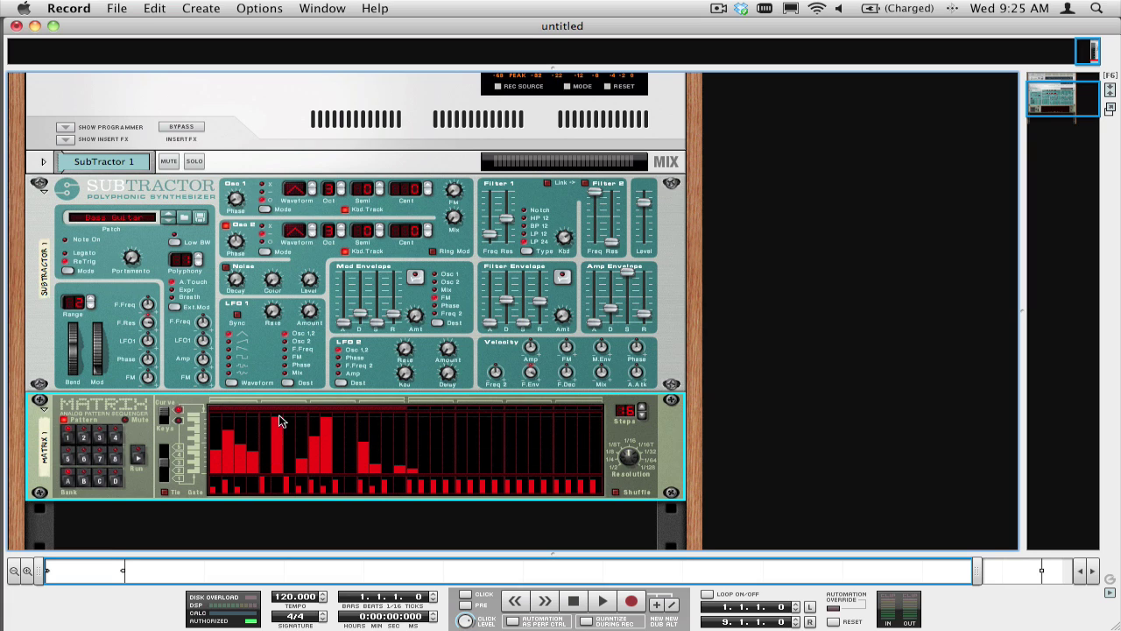
# Step: Cable the Matrix's Curve CV output to the SubTractor's Filter 1 Freq modulation input, raise its input amount, and play the pattern
pyautogui.press('Tab')
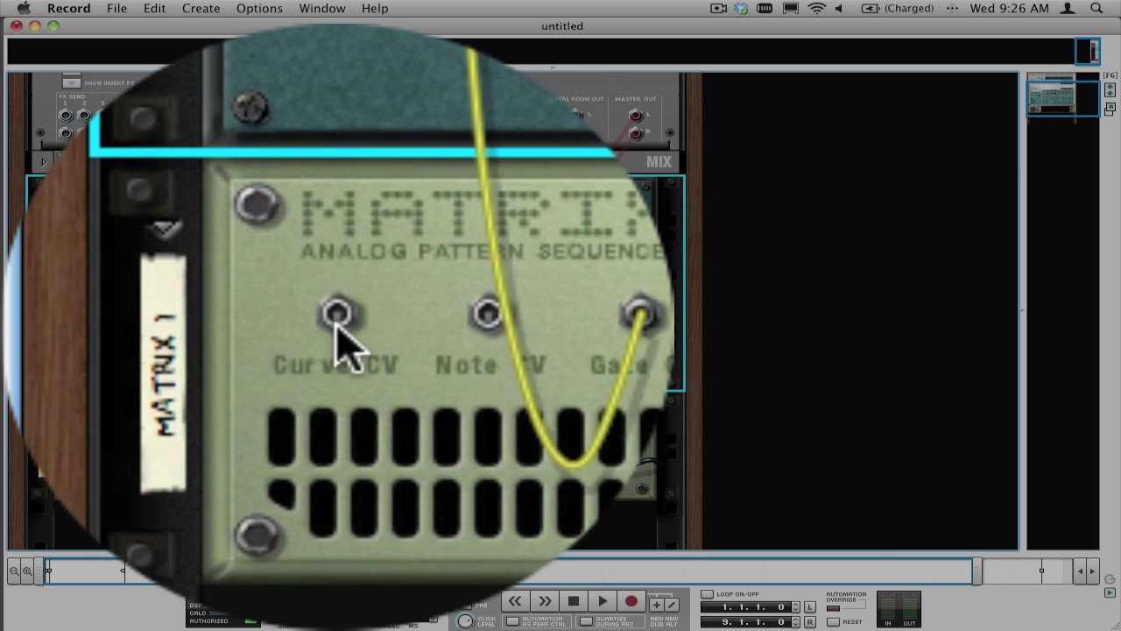
pyautogui.moveTo(89, 433); pyautogui.dragTo(209, 313)
pyautogui.moveTo(336, 319); pyautogui.dragTo(335, 293)
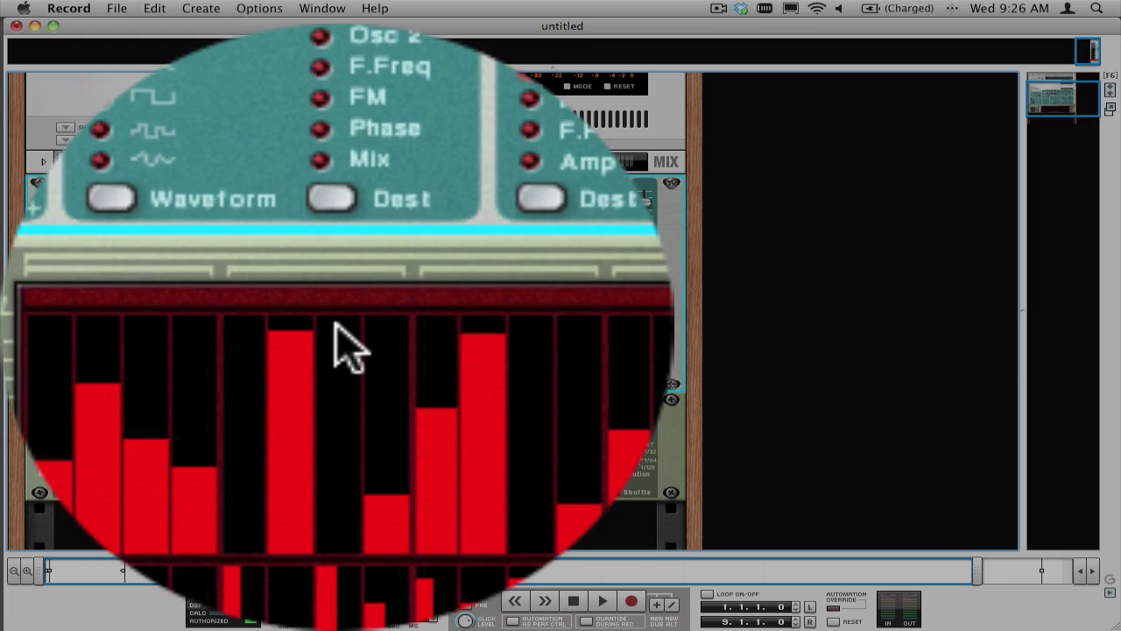
pyautogui.press('space')
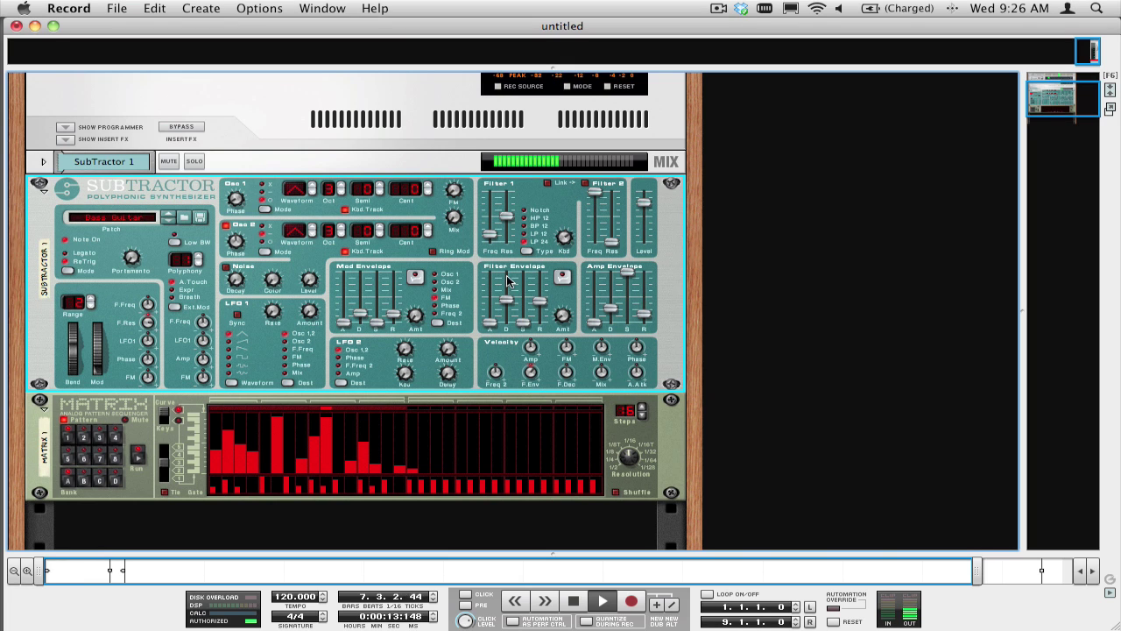
# Step: Add a Spider CV Merger & Splitter below the Matrix
pyautogui.scroll(-3, 208, 462)
pyautogui.press('Tab')
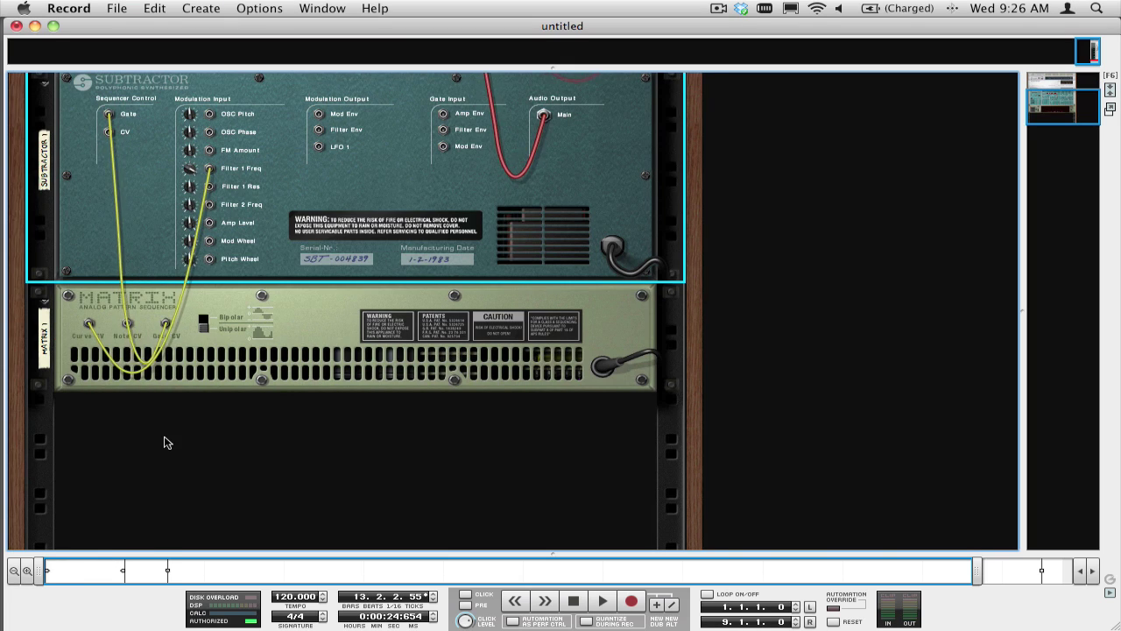
pyautogui.click(202, 8)
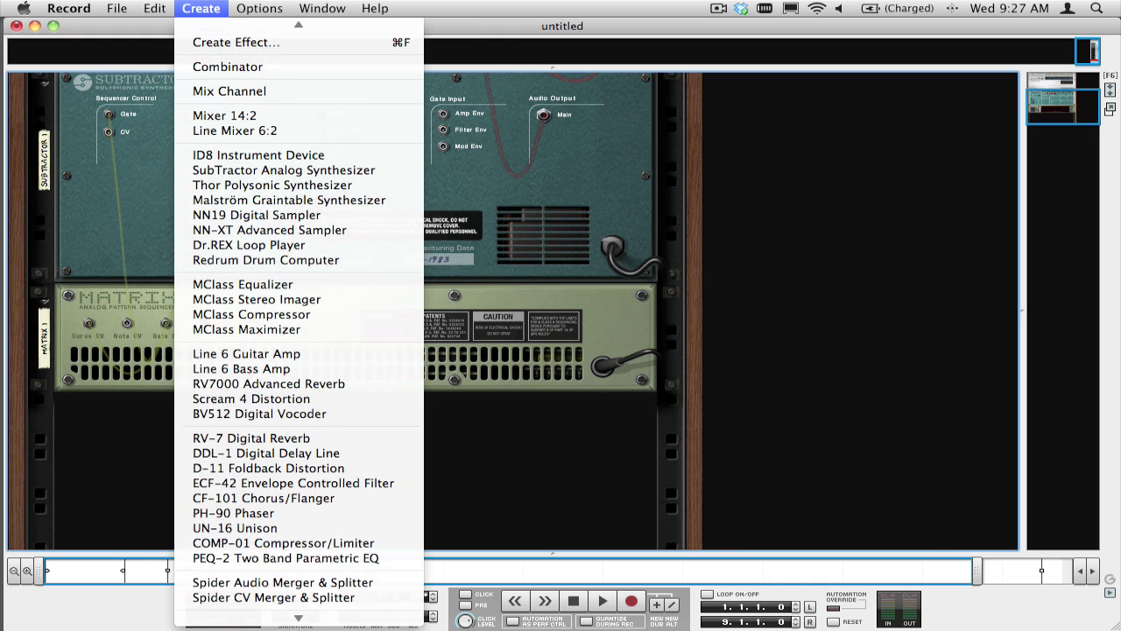
pyautogui.scroll(-2, 298, 351)
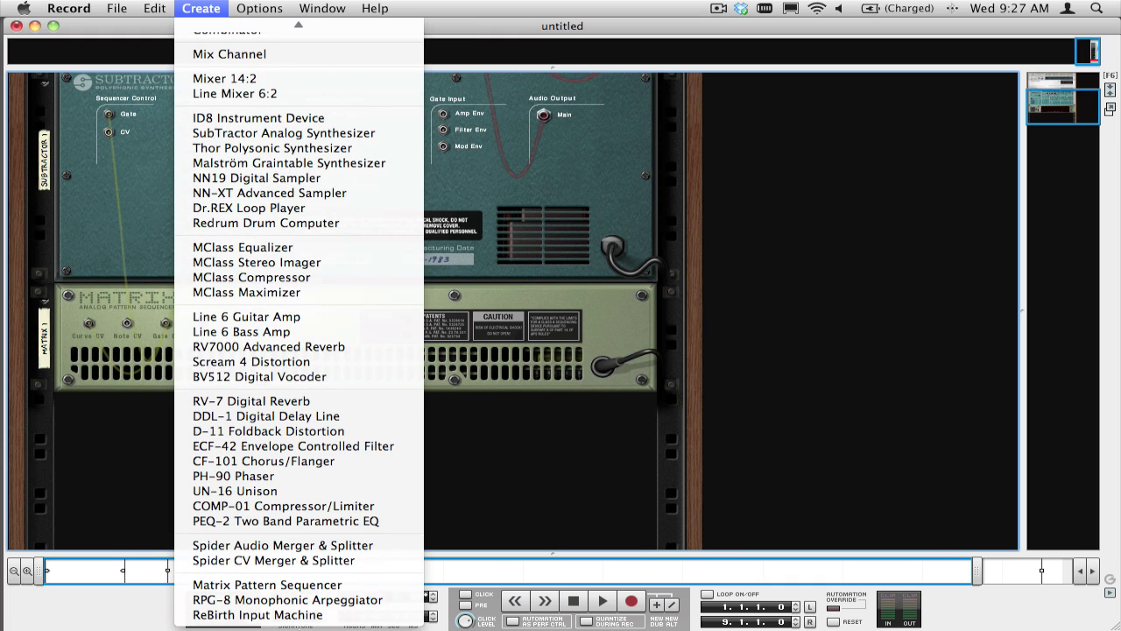
pyautogui.click(300, 563)
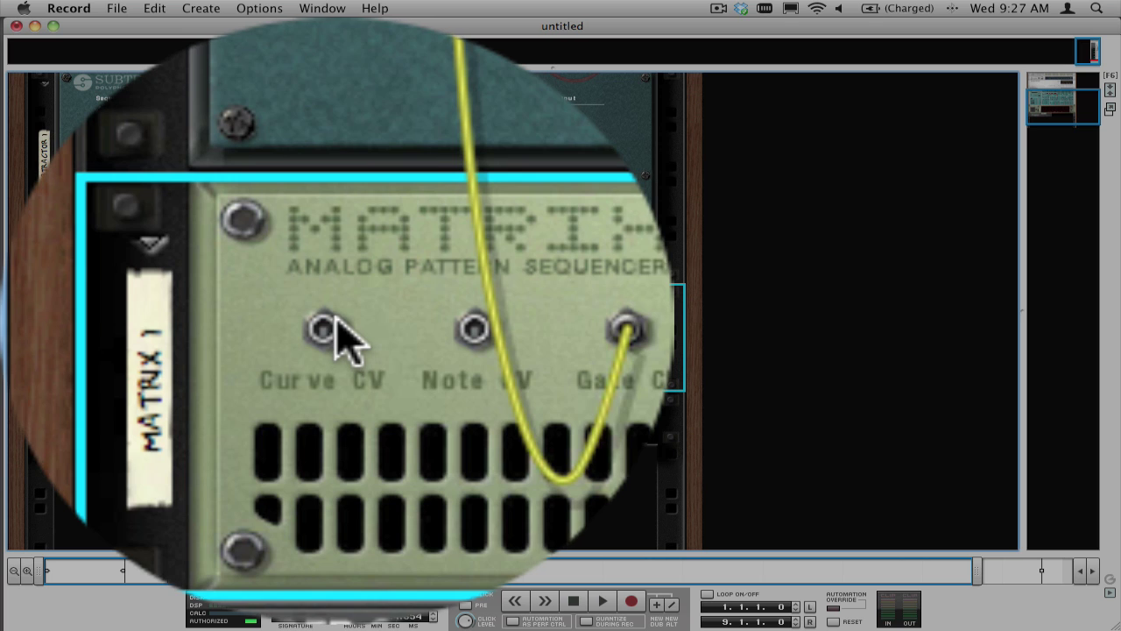
# Step: Split the Matrix's Curve CV through Spider Split A, sending a normal output to Filter 1 Freq and the inverted output to FM Amount
pyautogui.moveTo(333, 320)
pyautogui.mouseDown()
pyautogui.moveTo(340, 336)
pyautogui.moveTo(351, 312)
pyautogui.moveTo(346, 322)
pyautogui.moveTo(337, 304)
pyautogui.mouseUp()
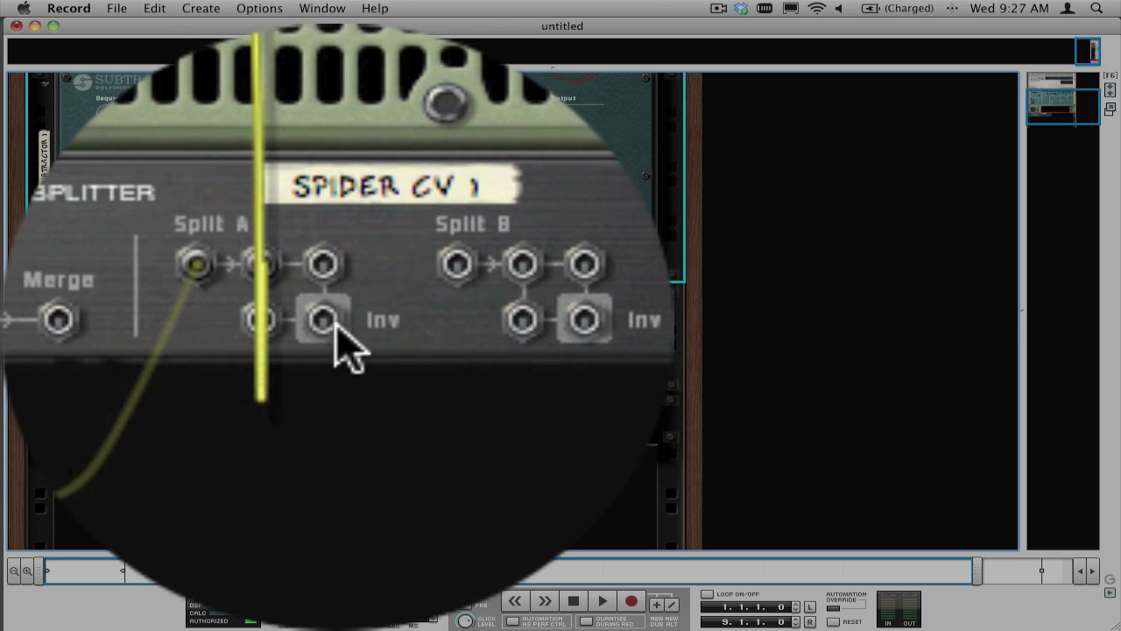
pyautogui.moveTo(335, 326)
pyautogui.mouseDown()
pyautogui.moveTo(333, 297)
pyautogui.moveTo(342, 320)
pyautogui.mouseUp()
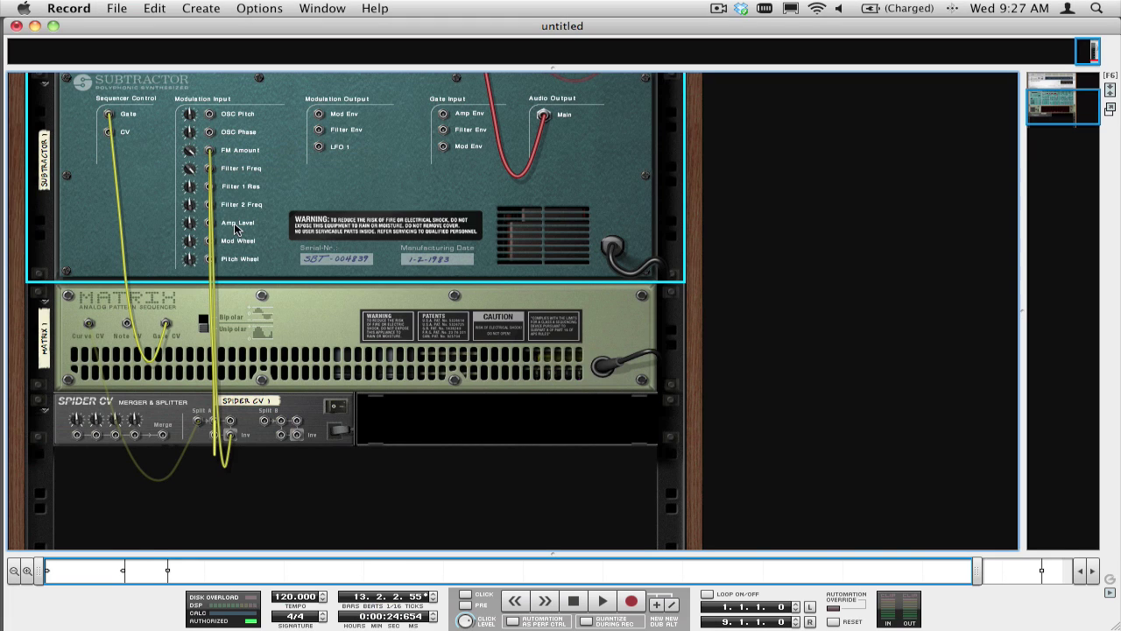
pyautogui.press('Tab')
# Step: Set the SubTractor's Osc 2 to octave 1 with an adjusted FM amount, and play the pattern from the start
pyautogui.scroll(3, 467, 142)
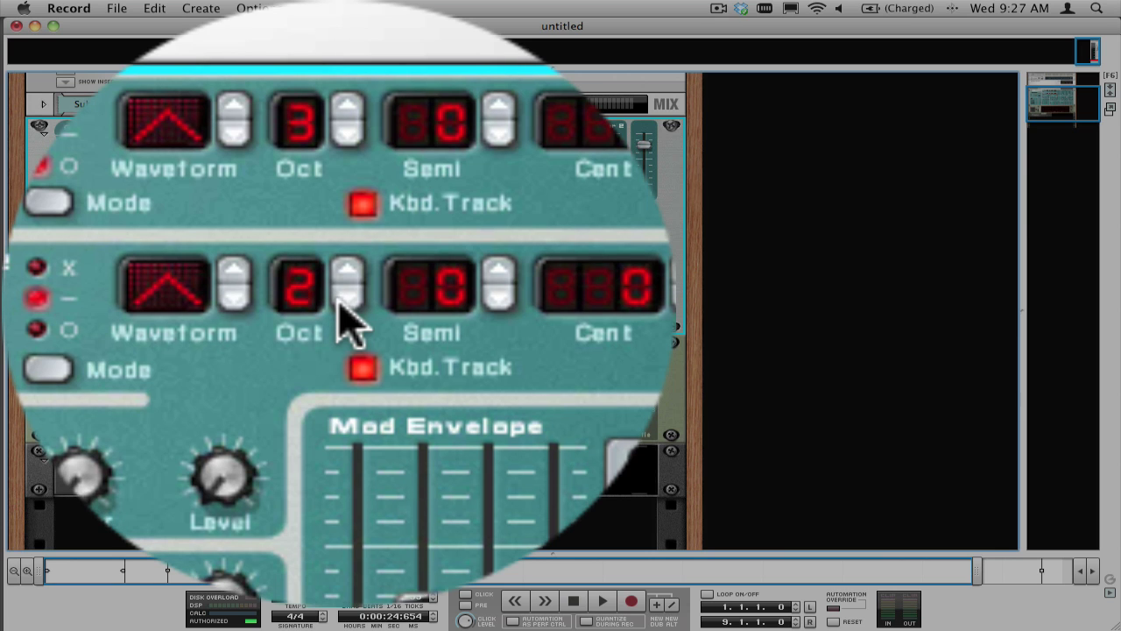
pyautogui.click(343, 302)
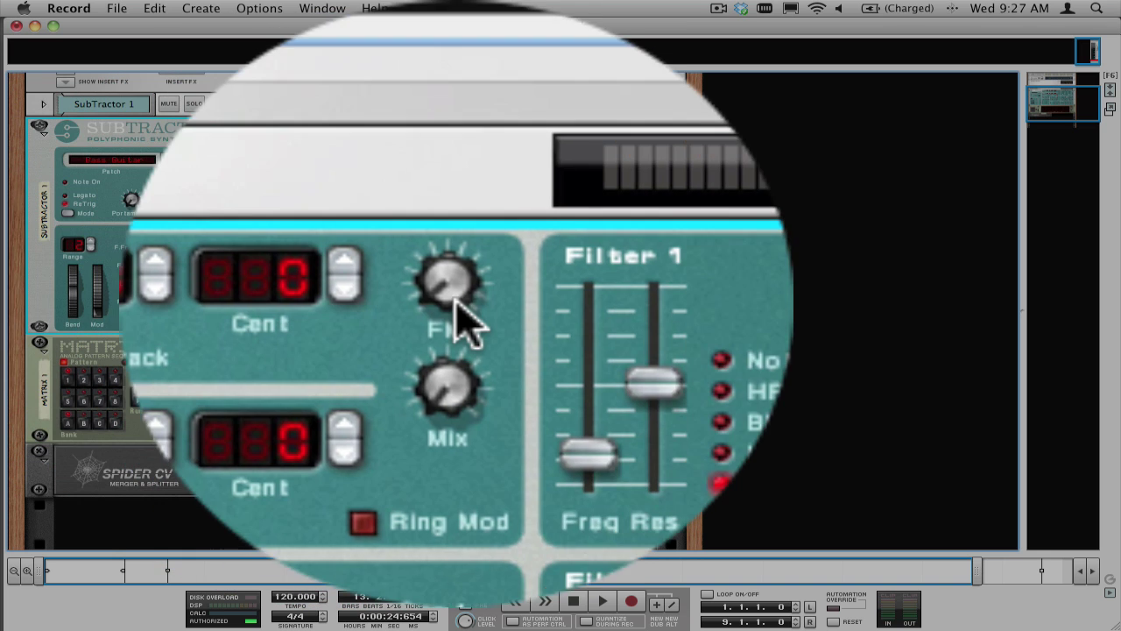
pyautogui.moveTo(465, 324); pyautogui.dragTo(464, 289)
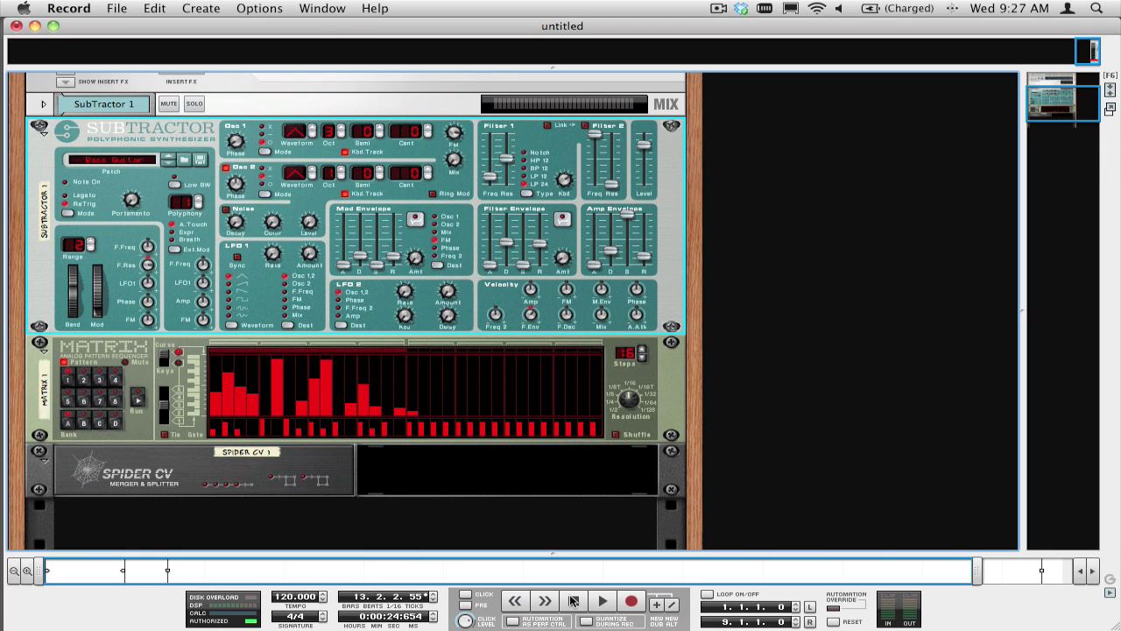
pyautogui.click(574, 601)
pyautogui.press('space')
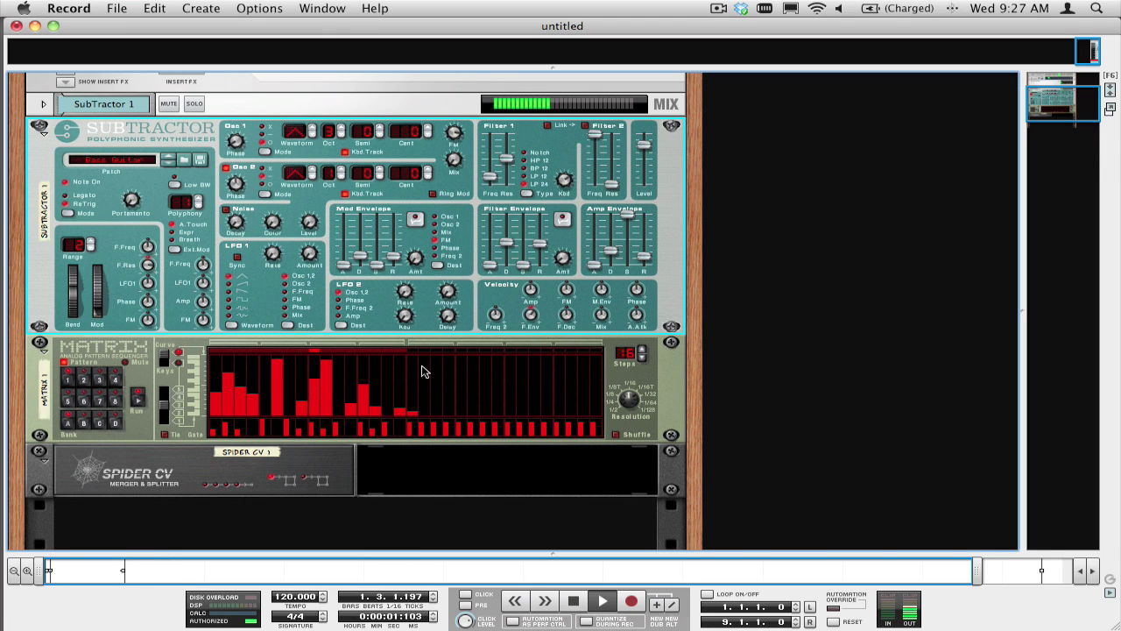
# Step: Merge the SubTractor's LFO 1 output with a Split A output in the Spider CV and route the merged signal to OSC Pitch
pyautogui.moveTo(386, 251)
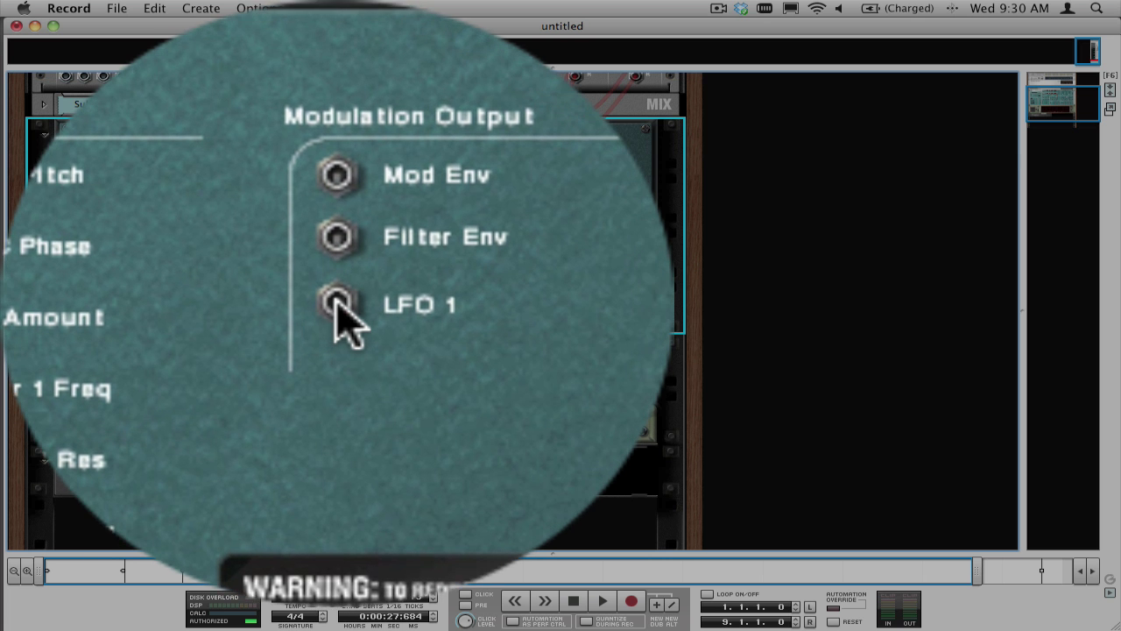
pyautogui.moveTo(319, 198); pyautogui.dragTo(95, 472)
pyautogui.moveTo(346, 346); pyautogui.dragTo(335, 326)
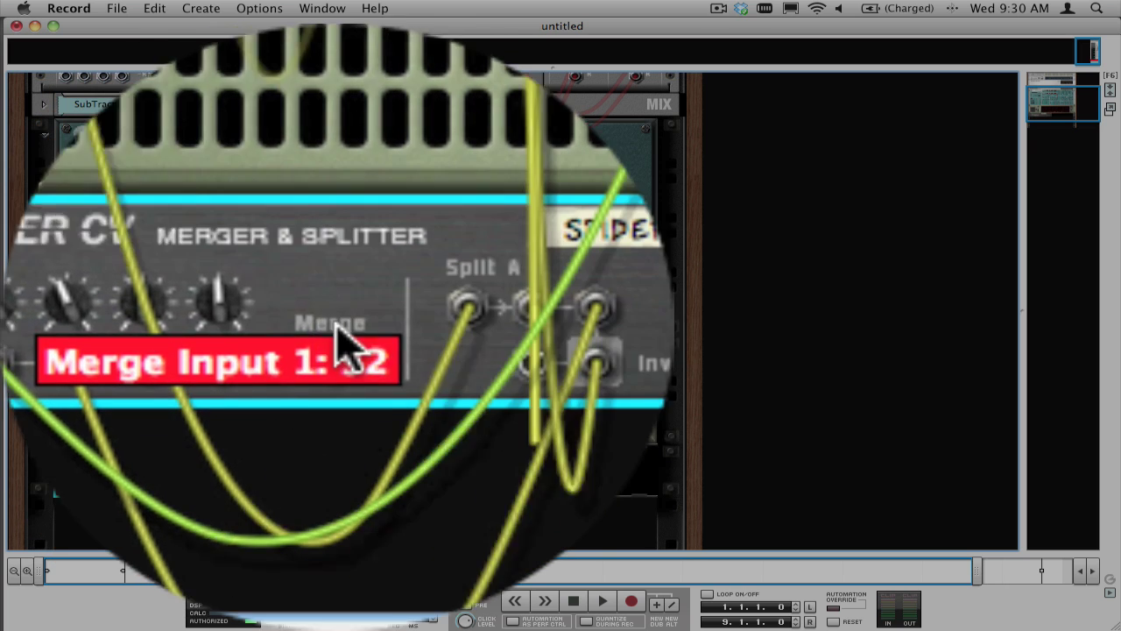
pyautogui.moveTo(343, 342); pyautogui.dragTo(336, 301)
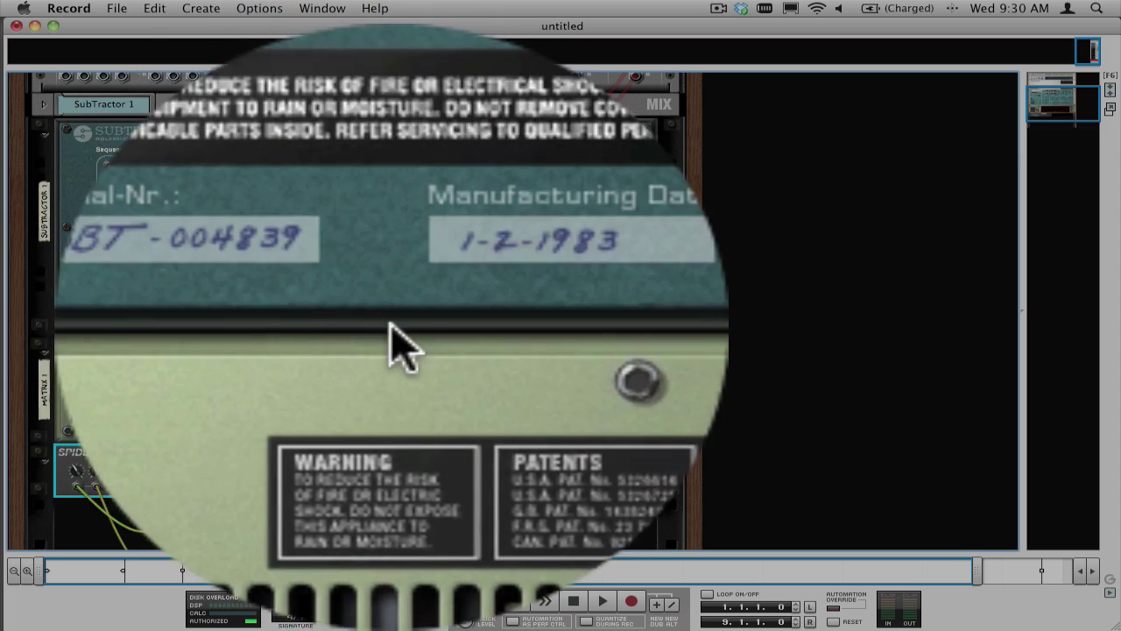
# Step: Play the pattern while setting the SubTractor's LFO 1 rate to 38 and trying different Osc 2 octaves, including 3
pyautogui.press('Tab')
pyautogui.press('space')
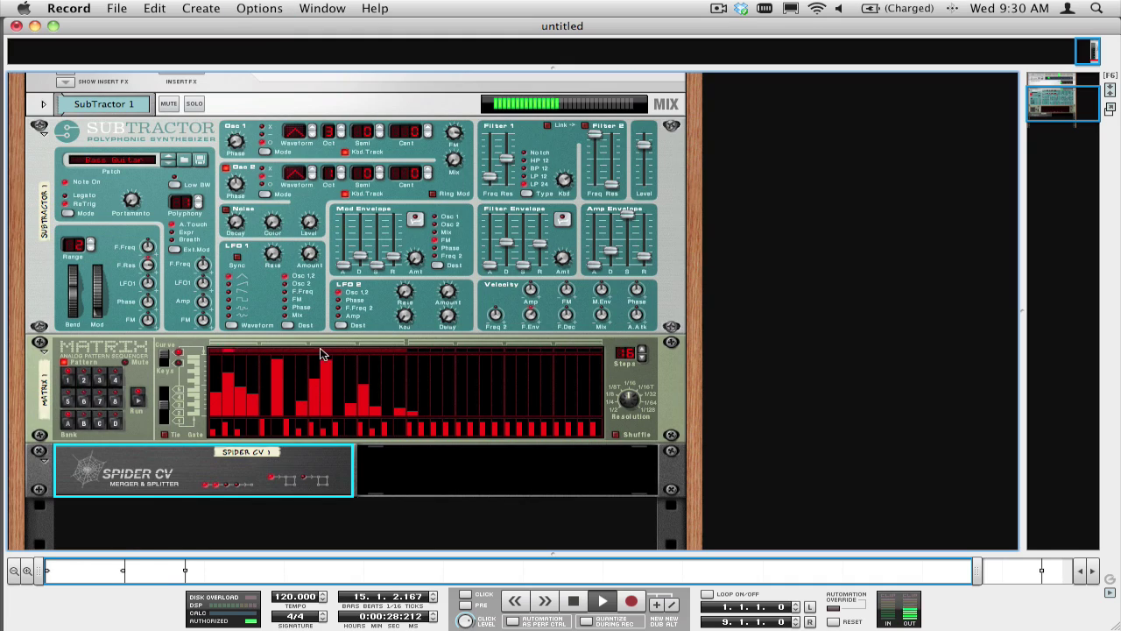
pyautogui.moveTo(282, 271)
pyautogui.mouseDown()
pyautogui.moveTo(281, 242)
pyautogui.moveTo(272, 254)
pyautogui.mouseUp()
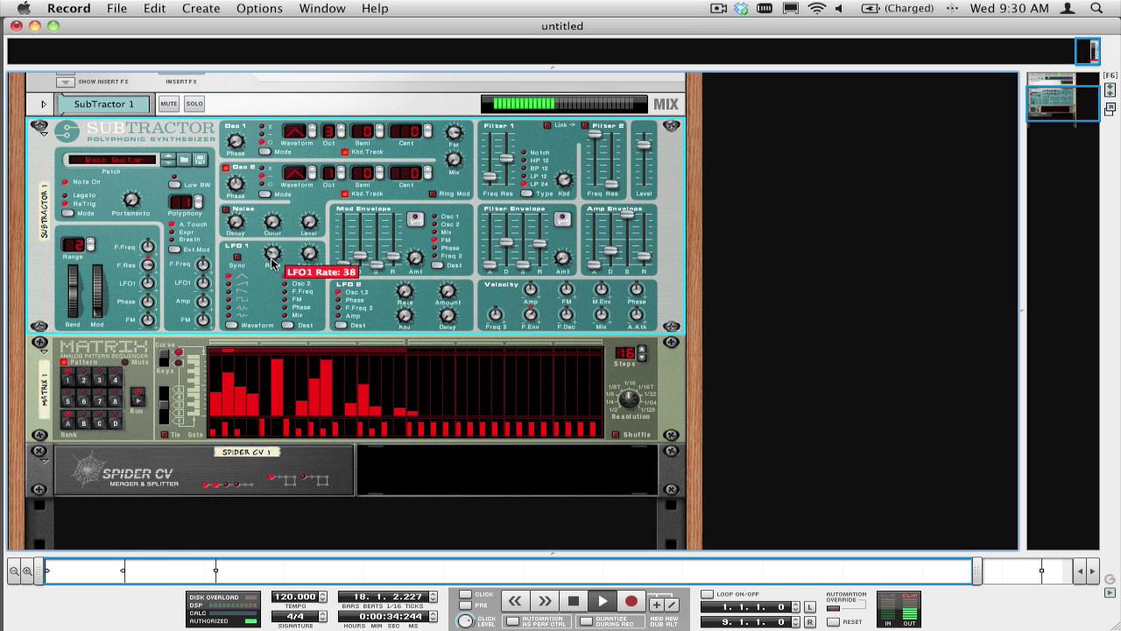
pyautogui.click(341, 176)
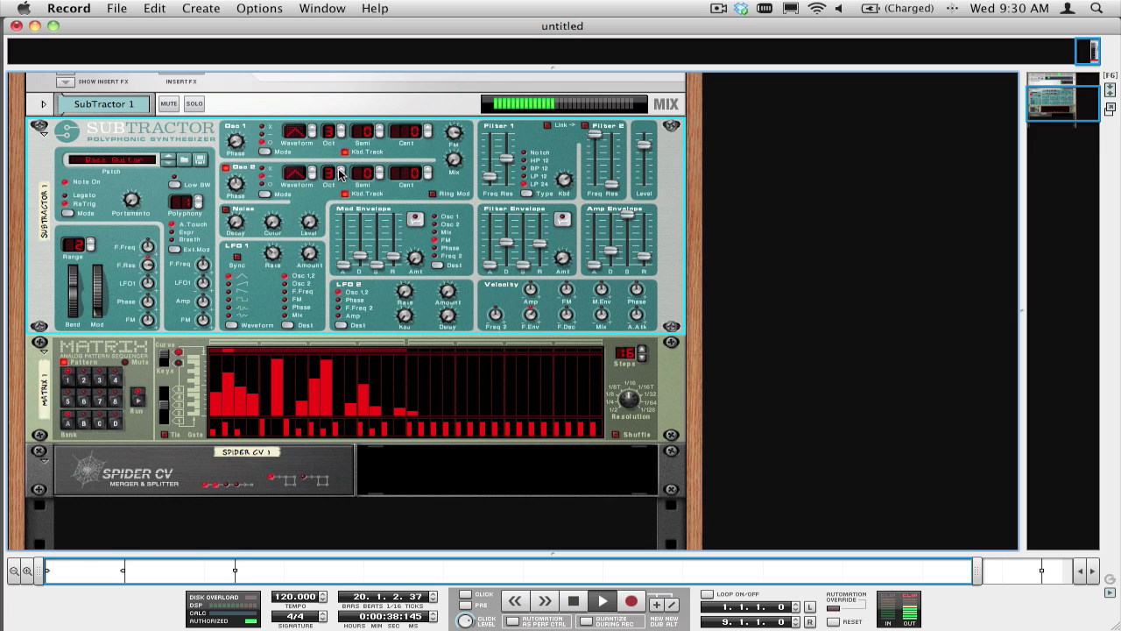
pyautogui.click(340, 172)
pyautogui.click(341, 177)
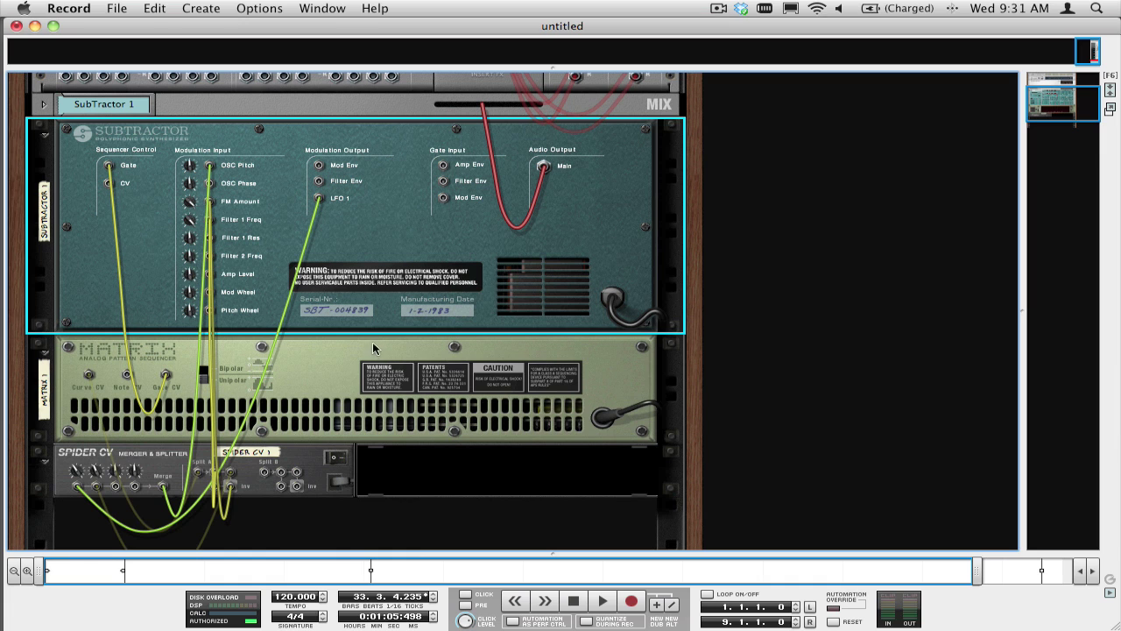
# Step: Unfold the rear of the SubTractor 1 mix channel to show its CV inputs, and add a Mixer 14:2 below the Spider CV
pyautogui.scroll(5, 319, 392)
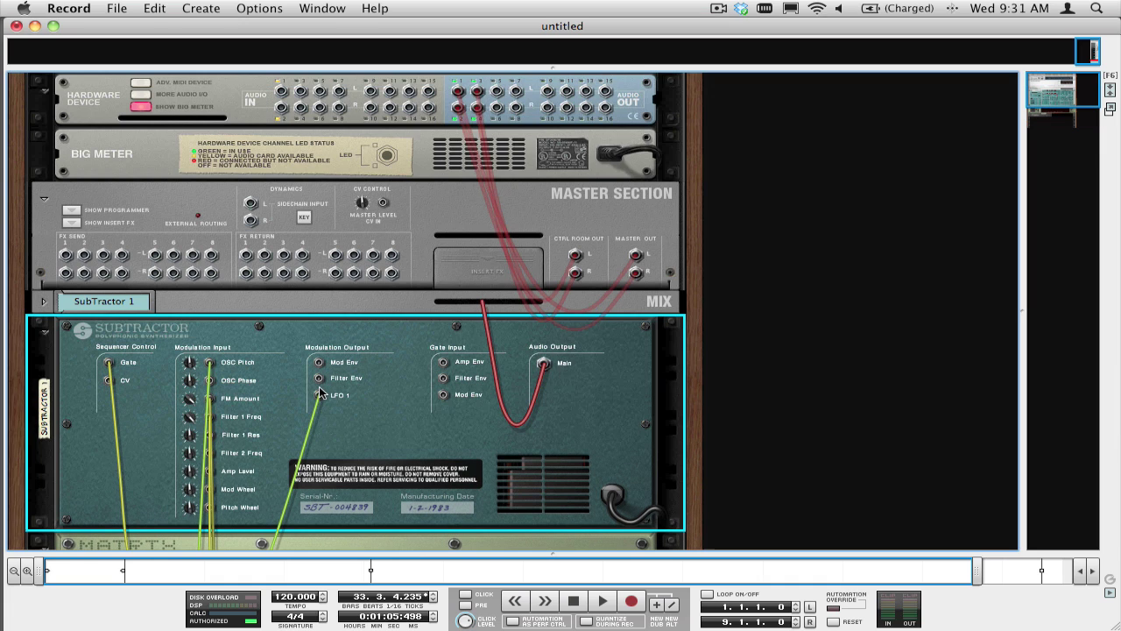
pyautogui.click(39, 303)
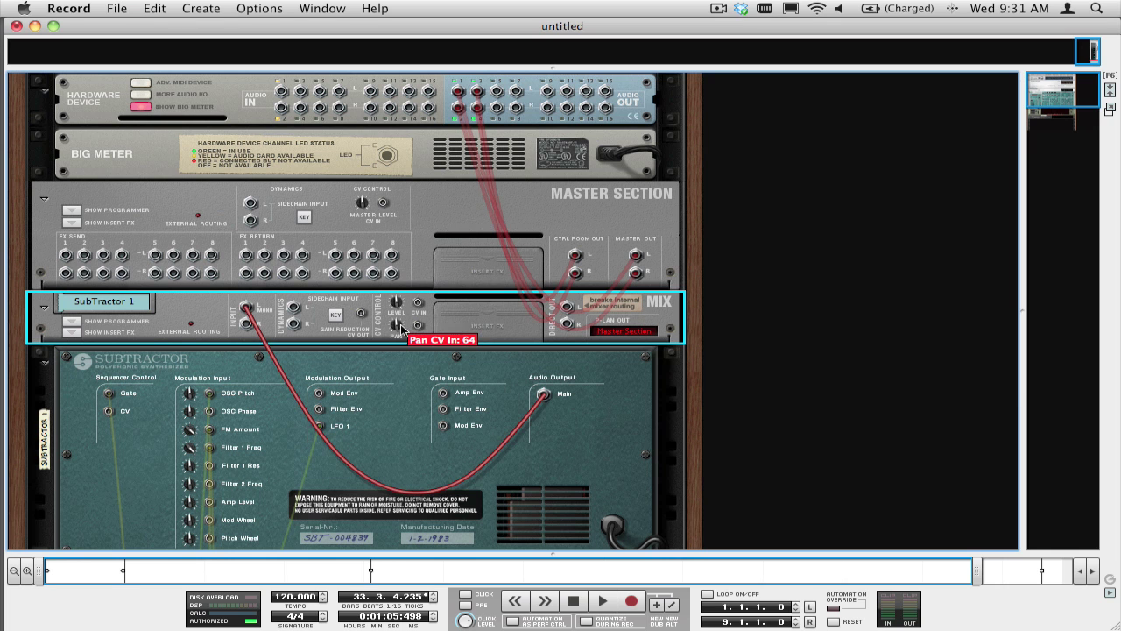
pyautogui.scroll(-8, 405, 329)
pyautogui.rightClick(364, 431)
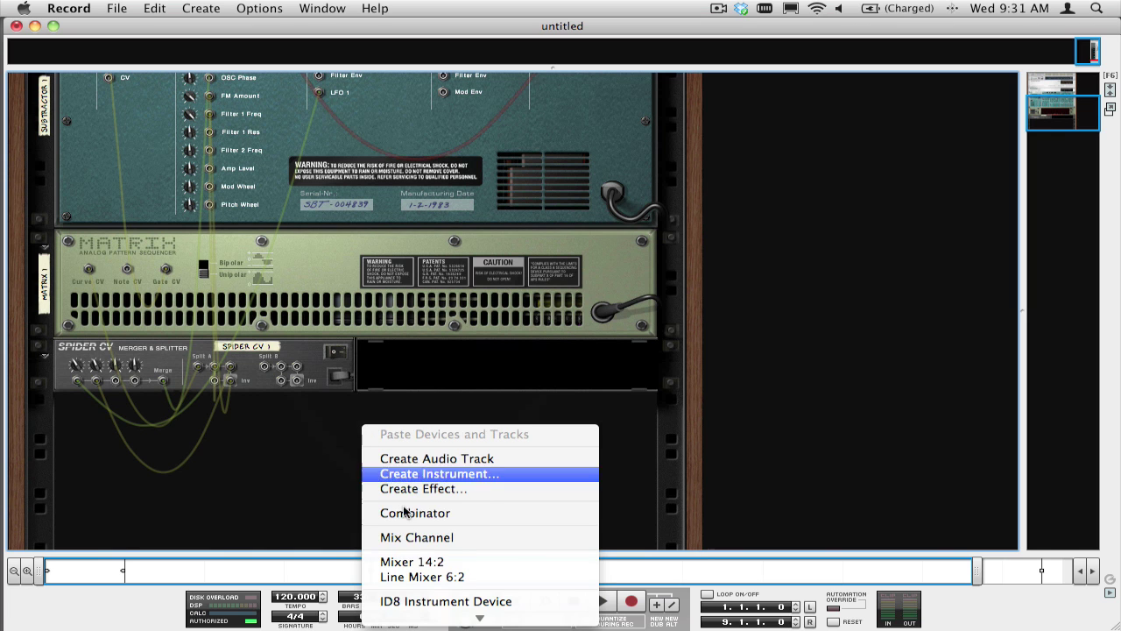
pyautogui.click(426, 560)
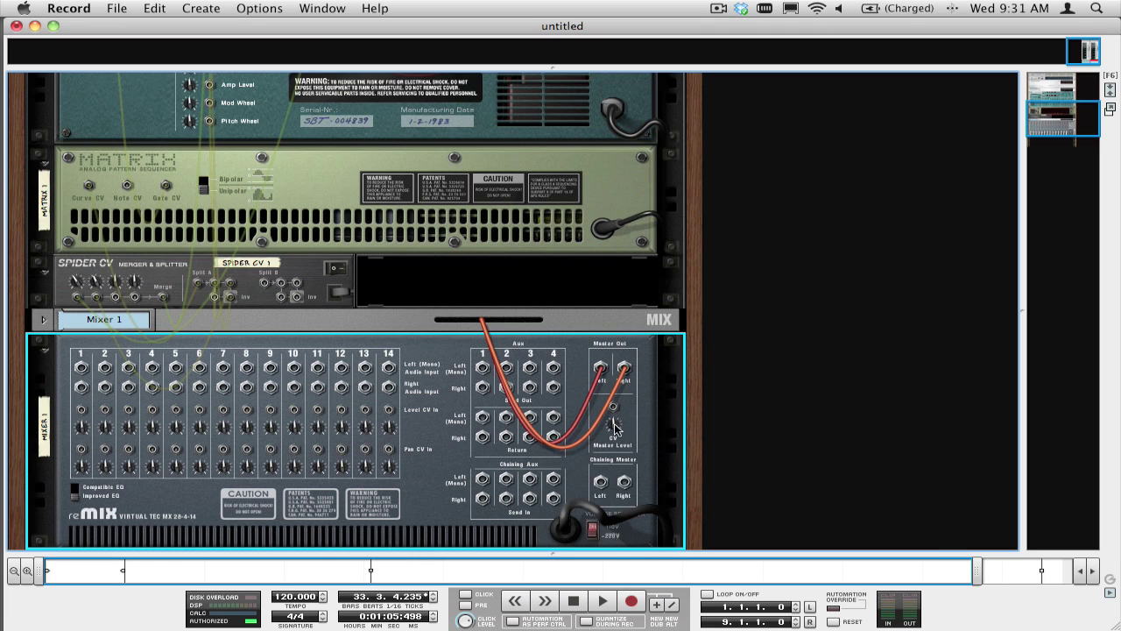
pyautogui.moveTo(622, 423)
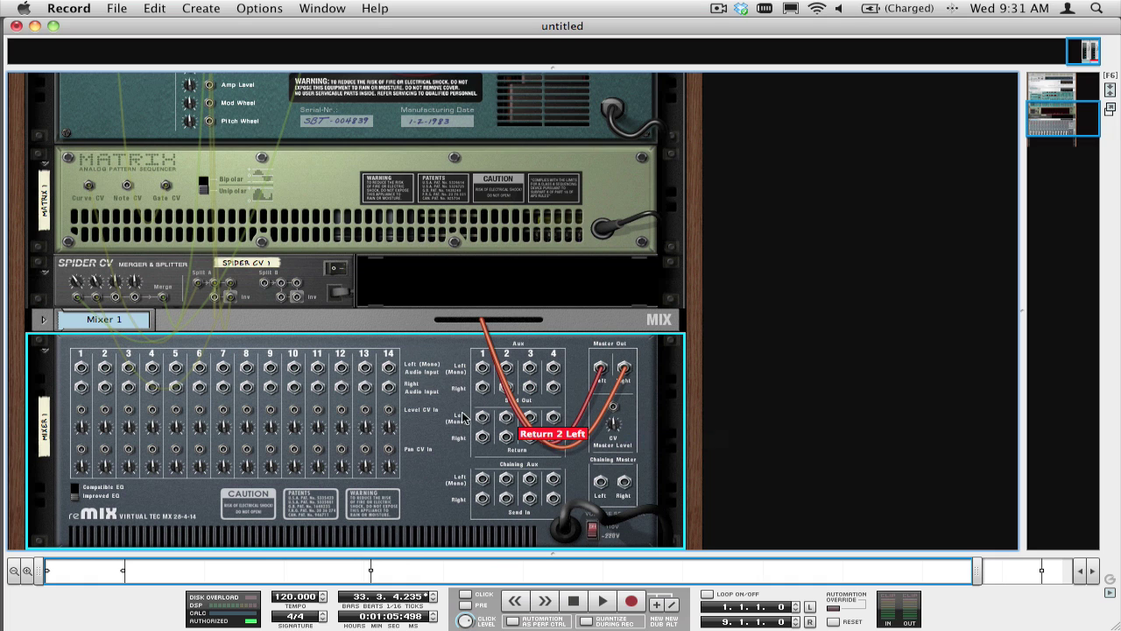
# Step: Chain a Split A output into the Spider CV's Split B input, and run a cable from a Split B output up towards the SubTractor
pyautogui.press('Tab')
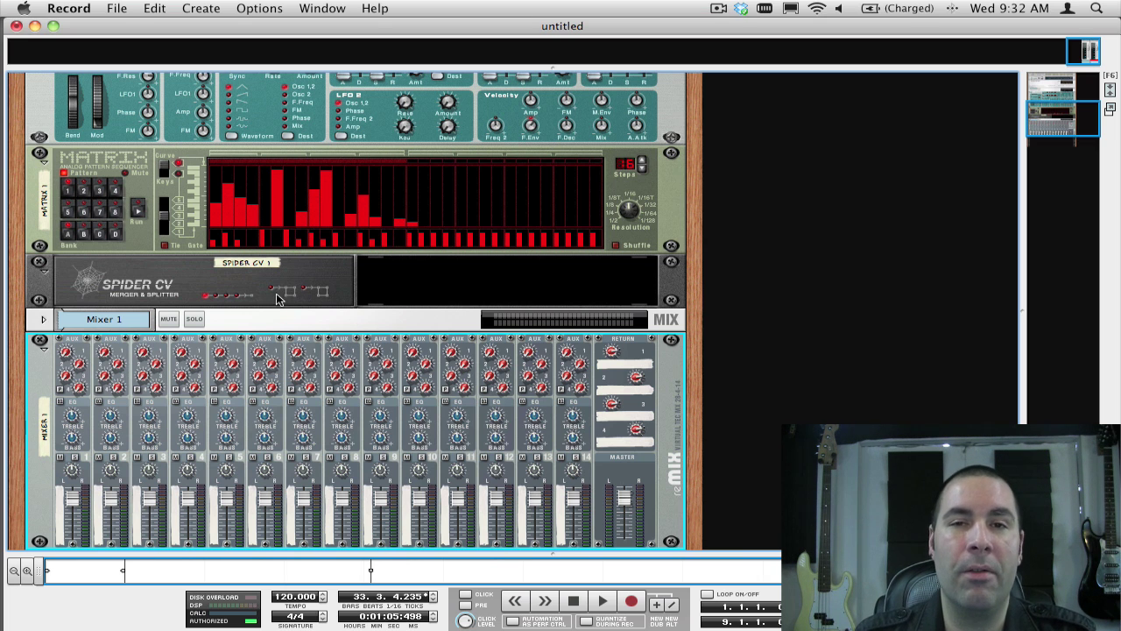
pyautogui.press('Tab')
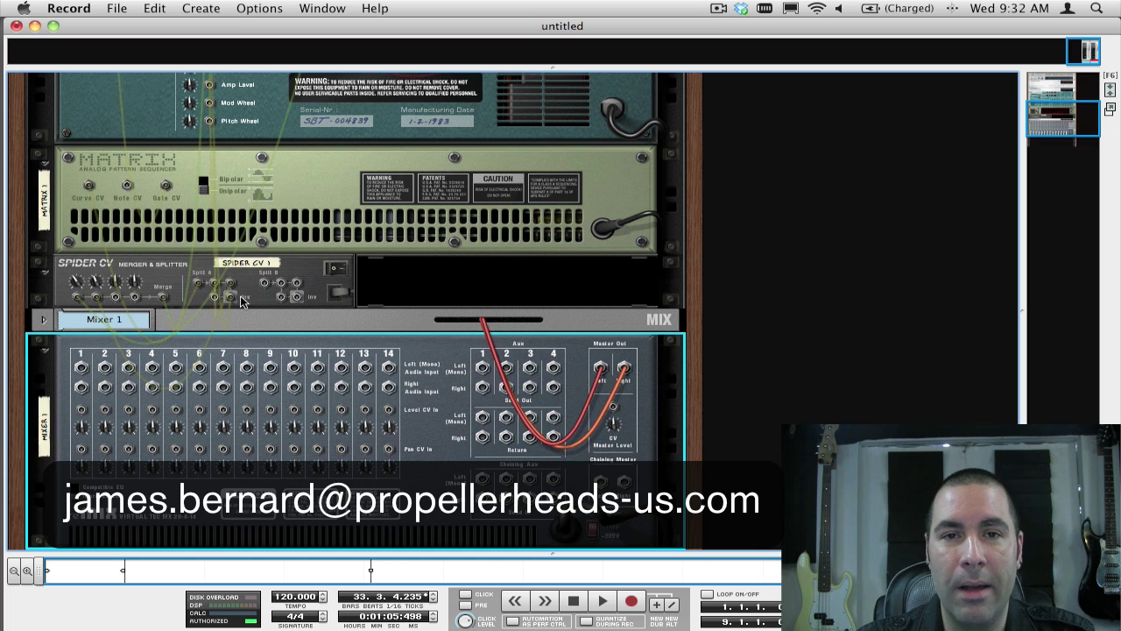
pyautogui.click(264, 284)
pyautogui.rightClick(265, 285)
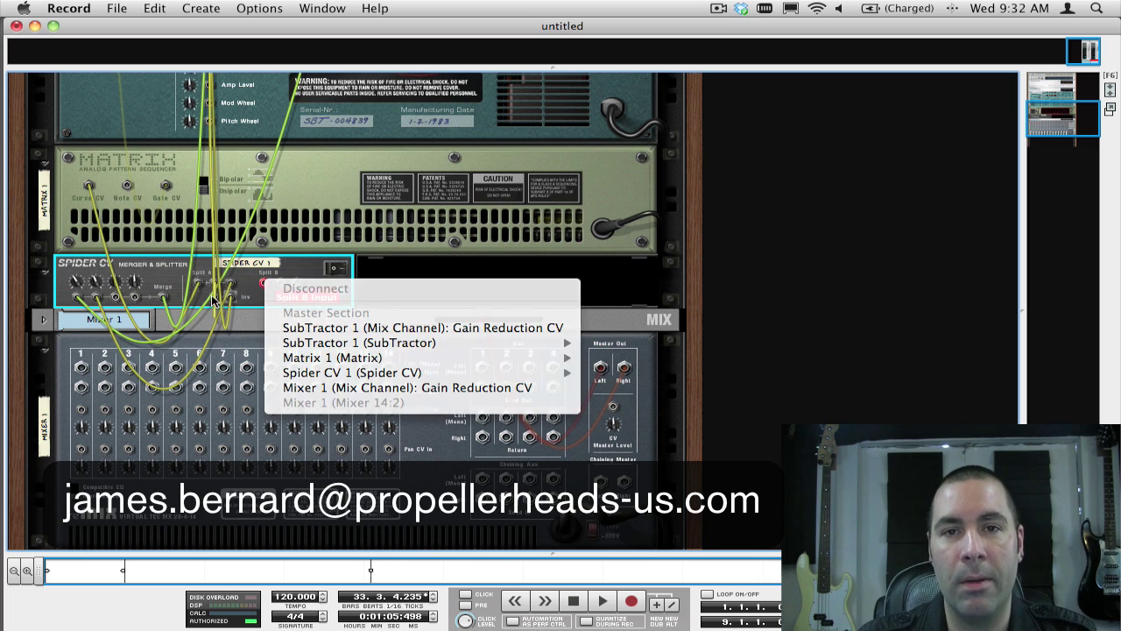
pyautogui.click(268, 286)
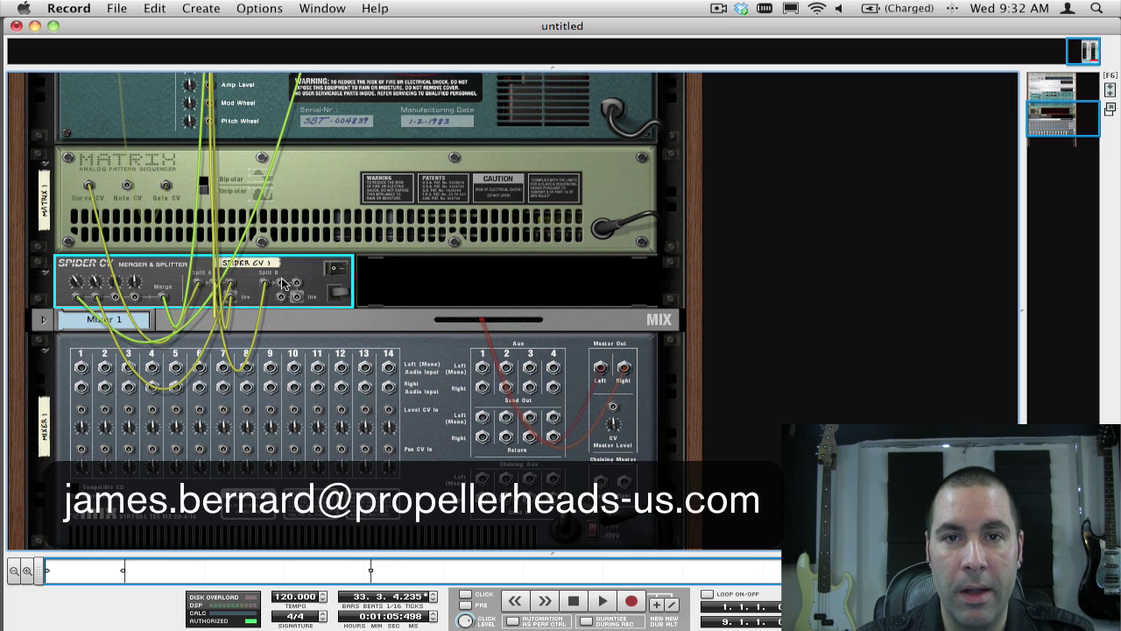
pyautogui.moveTo(281, 287); pyautogui.dragTo(212, 145)
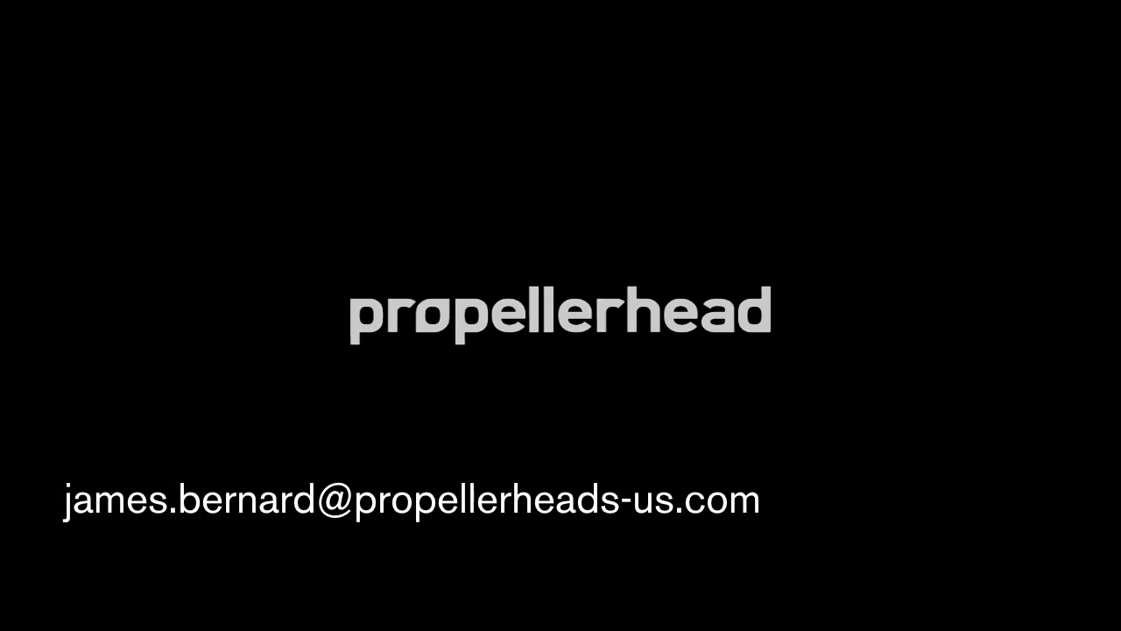